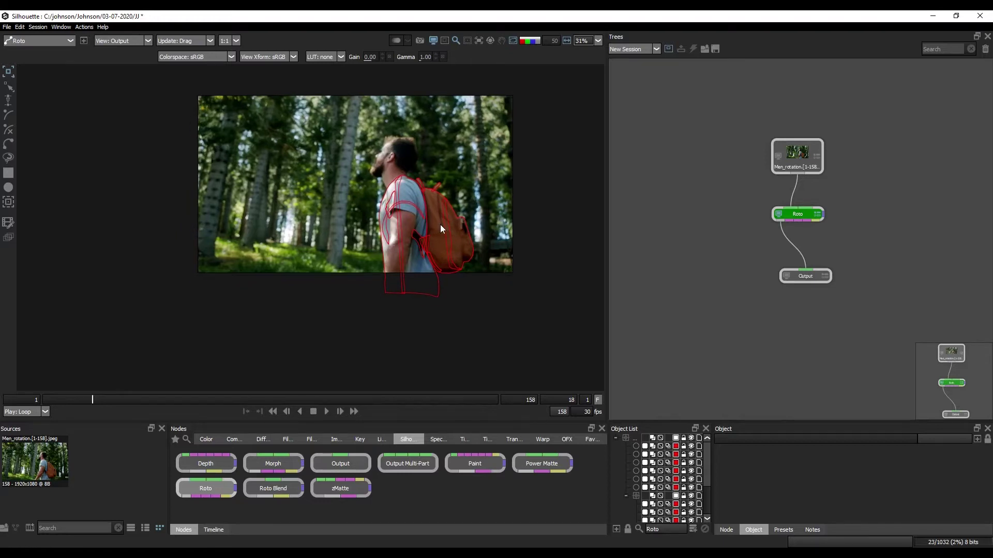
- Go to frame 22, frame the man, and preview the roto alpha matte before returning to colour
scroll(440, 225, up, 2)
drag(157, 393, 103, 396)
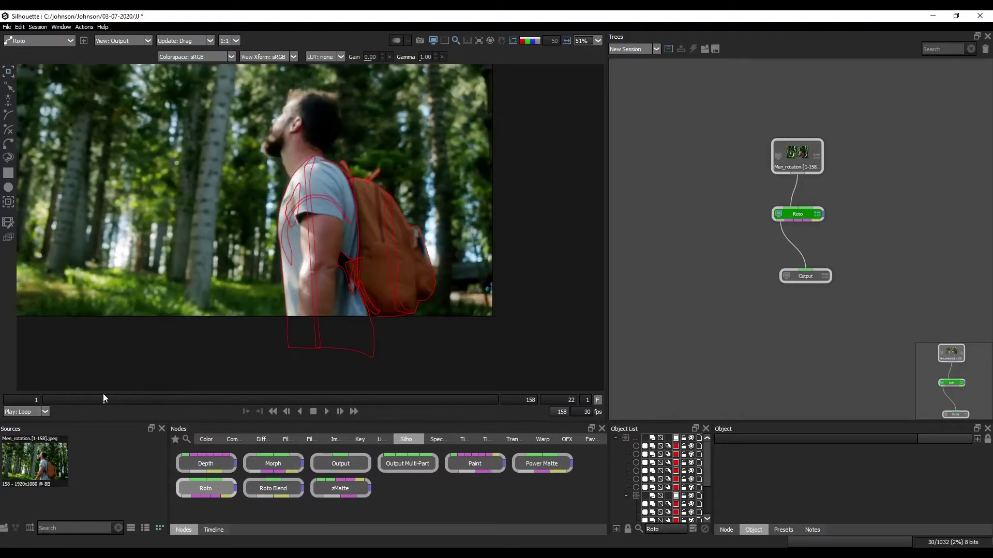
drag(276, 203, 278, 228)
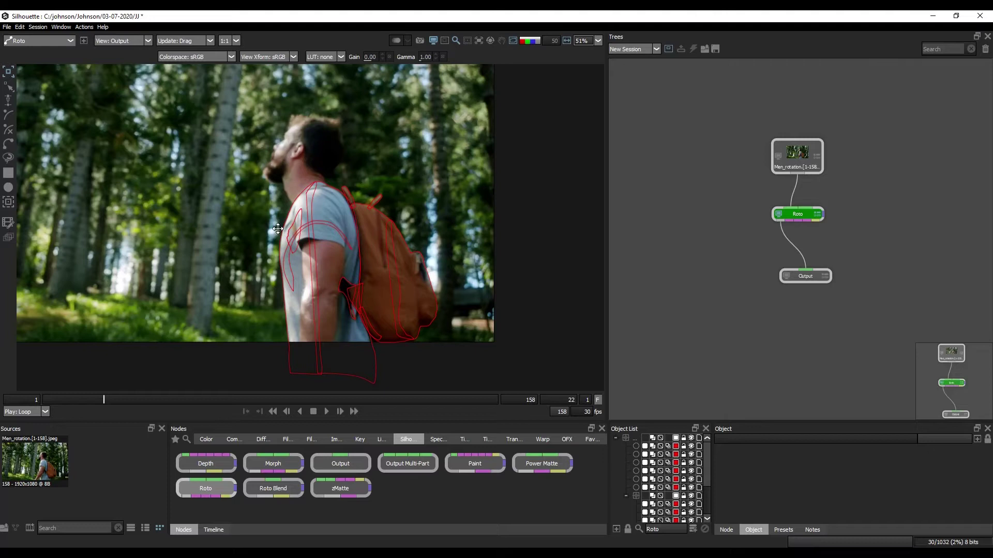
key(shift+a)
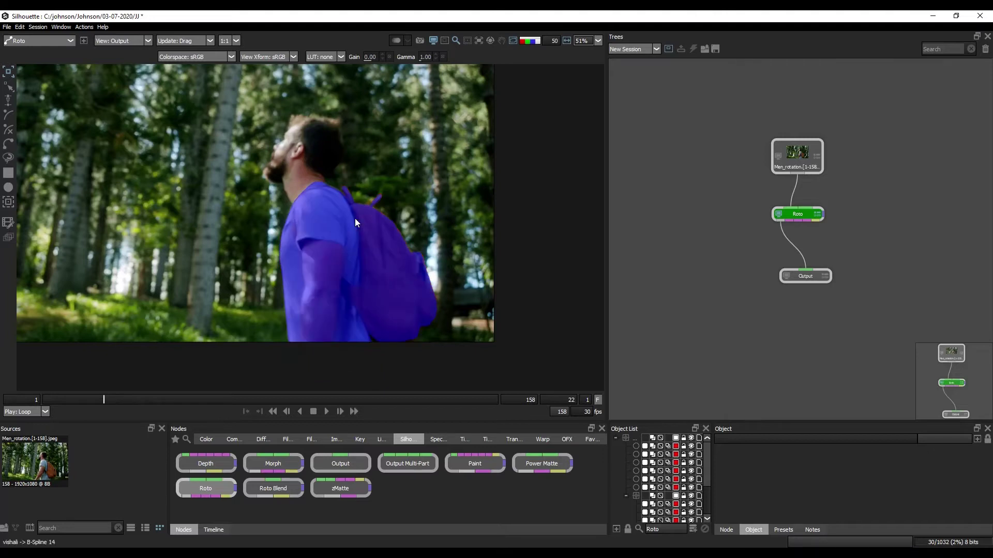
key(a)
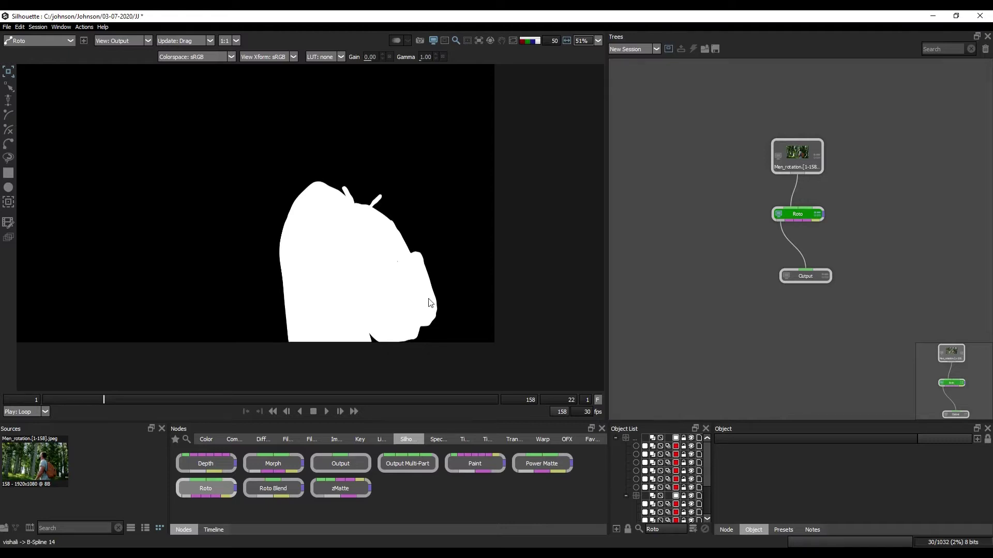
key(a)
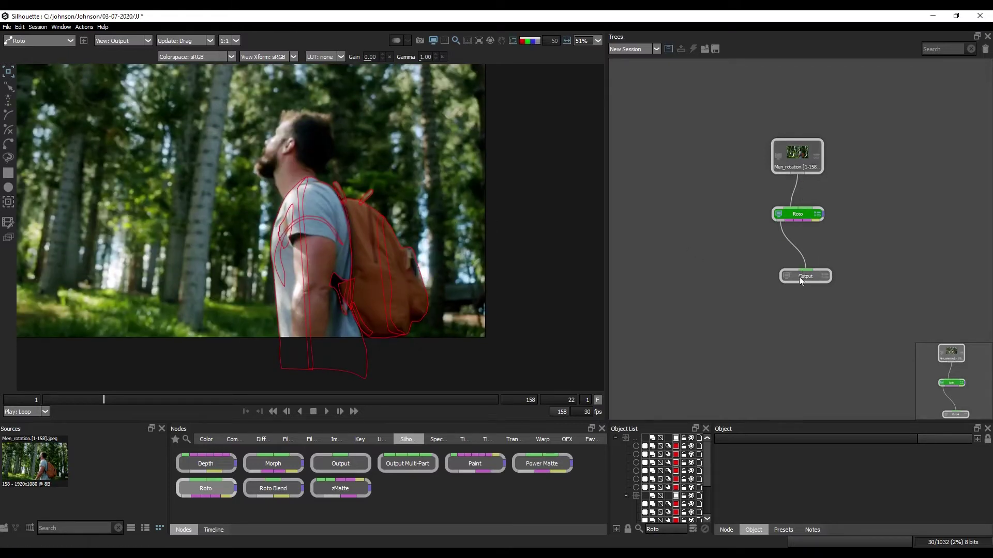
- Tidy the three nodes, show the Output node's settings, and keep its format as OpenEXR
drag(872, 112, 694, 339)
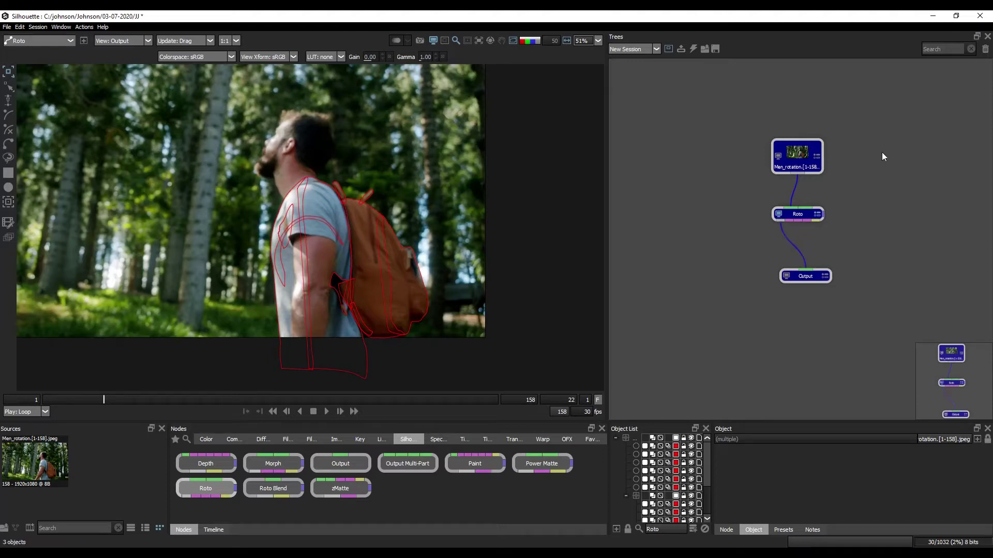
drag(804, 276, 796, 264)
click(839, 251)
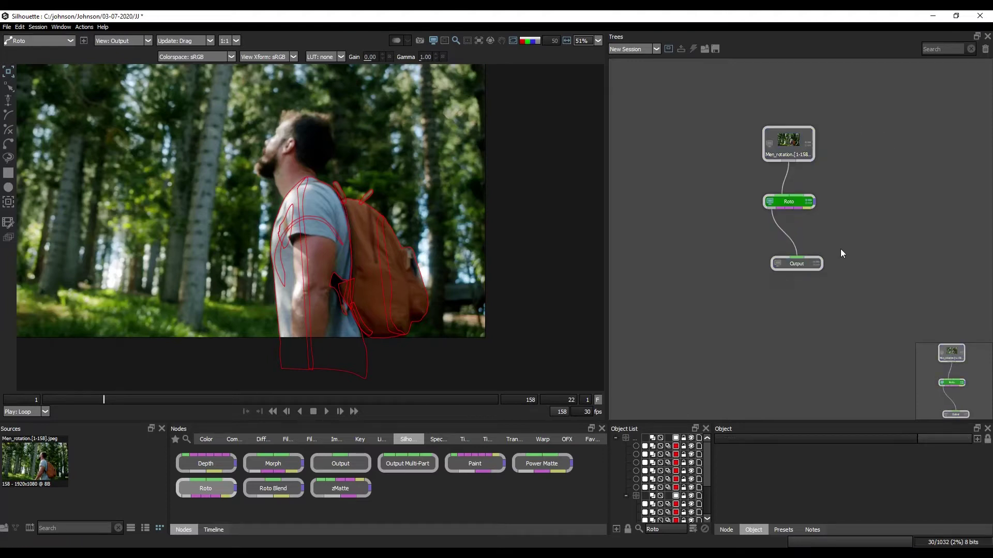
click(797, 265)
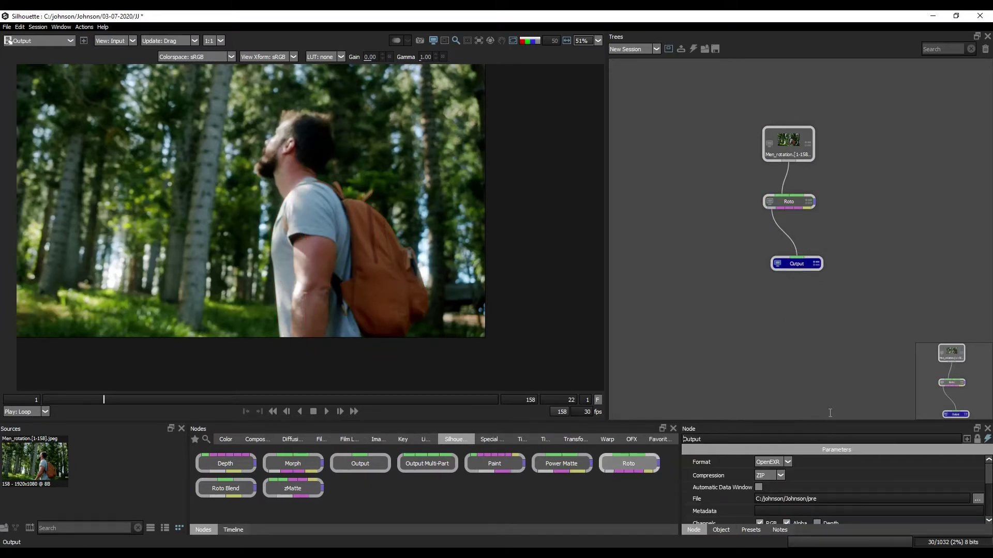
drag(744, 419, 744, 346)
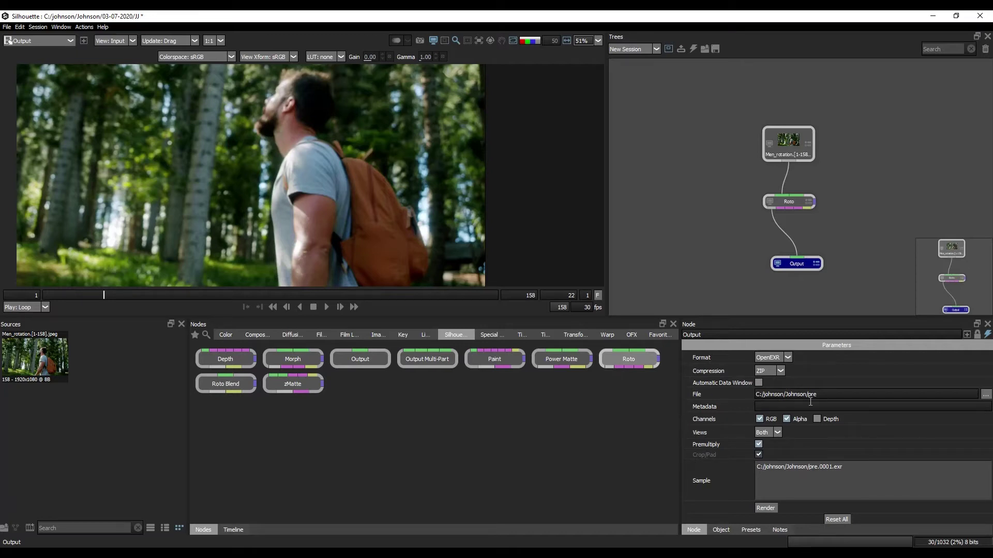
click(758, 356)
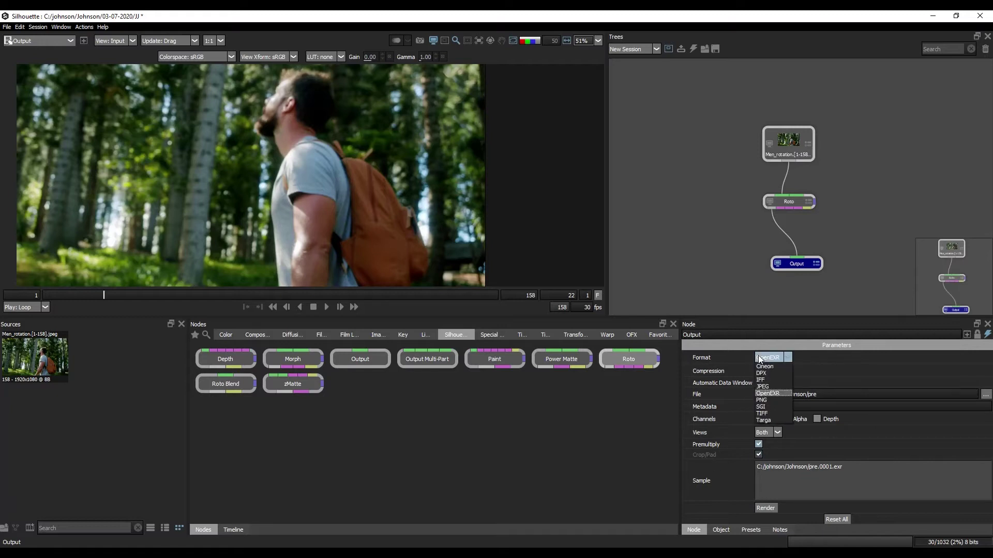
click(769, 394)
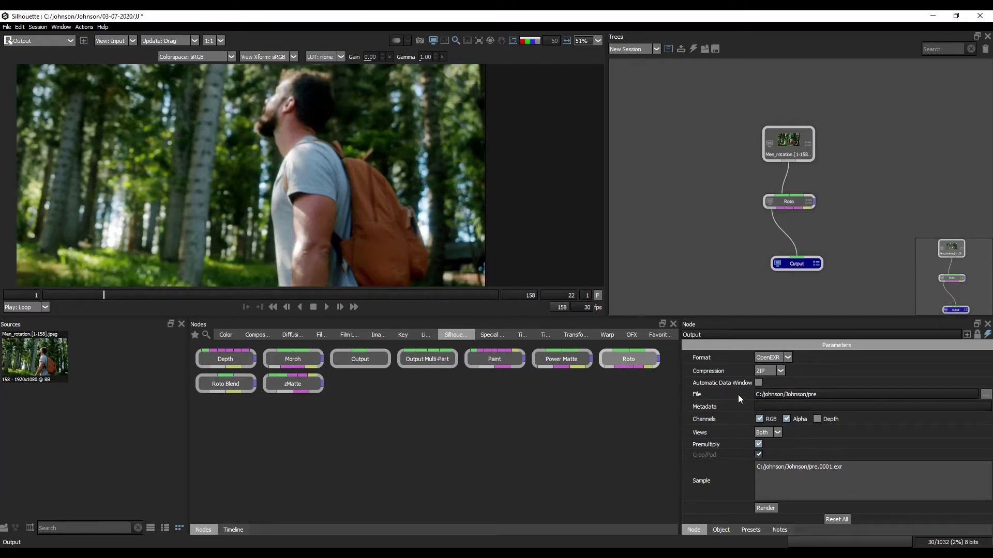
- Set the output file path to a new Output/Alpha folder with the file name Alpha
click(984, 397)
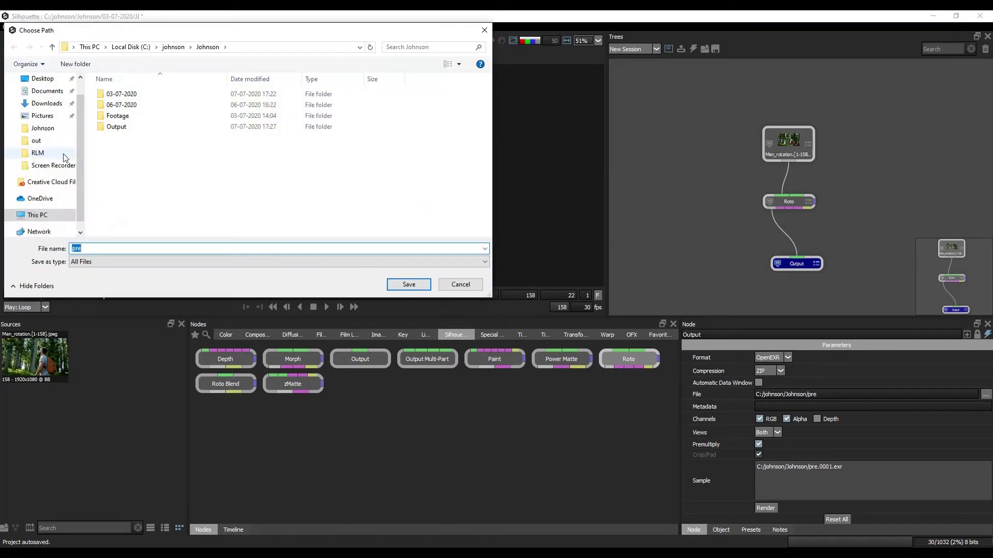
double_click(132, 133)
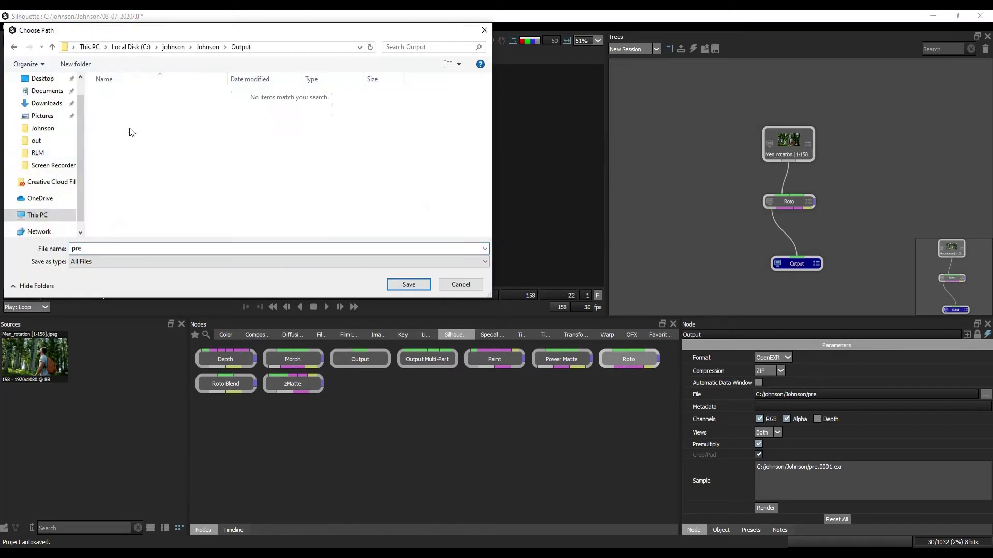
key(ctrl+shift+n)
text(Alpha)
click(159, 172)
double_click(148, 95)
double_click(125, 250)
text(Alpha)
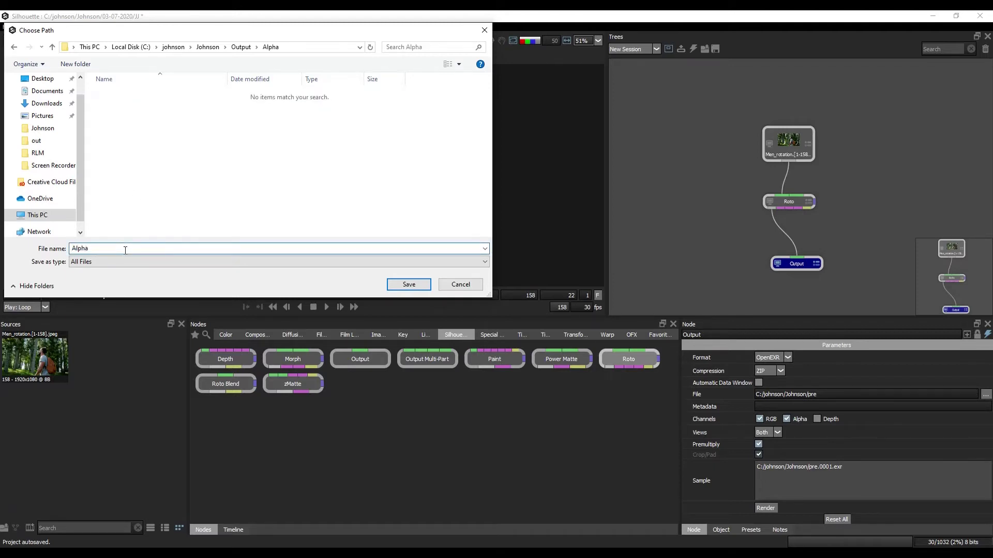
click(389, 285)
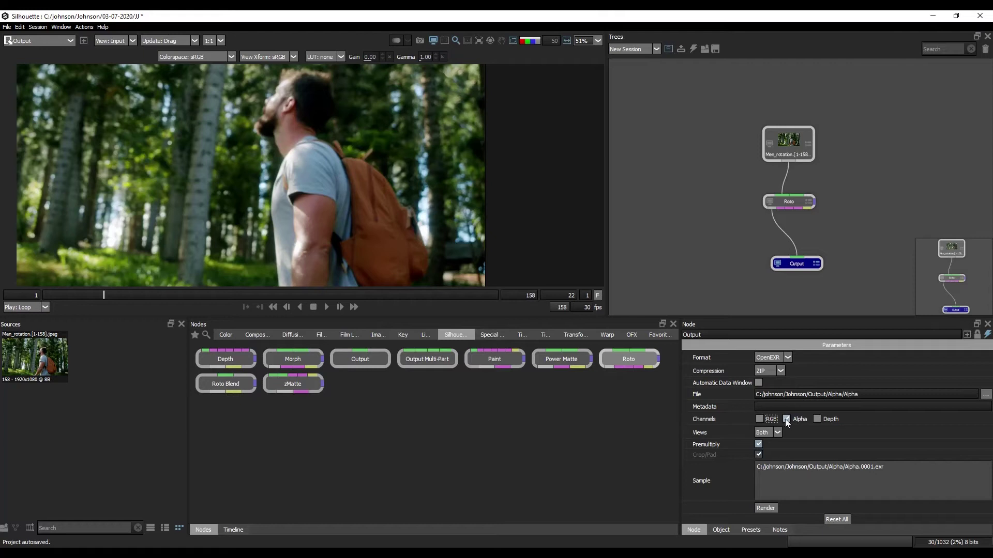
- Turn off Premultiply and look through the Session menu for the render command
click(759, 444)
click(78, 27)
click(62, 28)
mouse_move(36, 30)
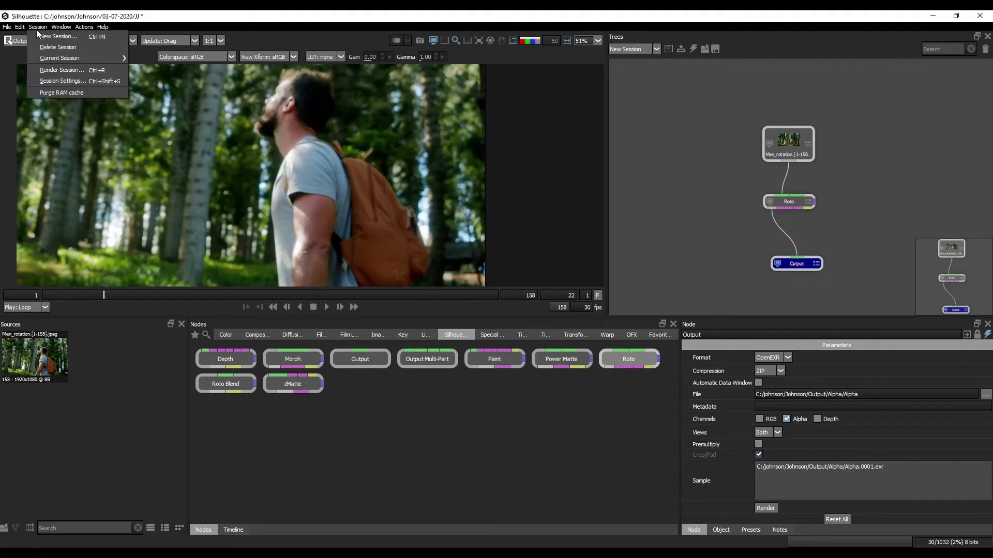
- Open Render Options and keep rendering all Output nodes
click(84, 70)
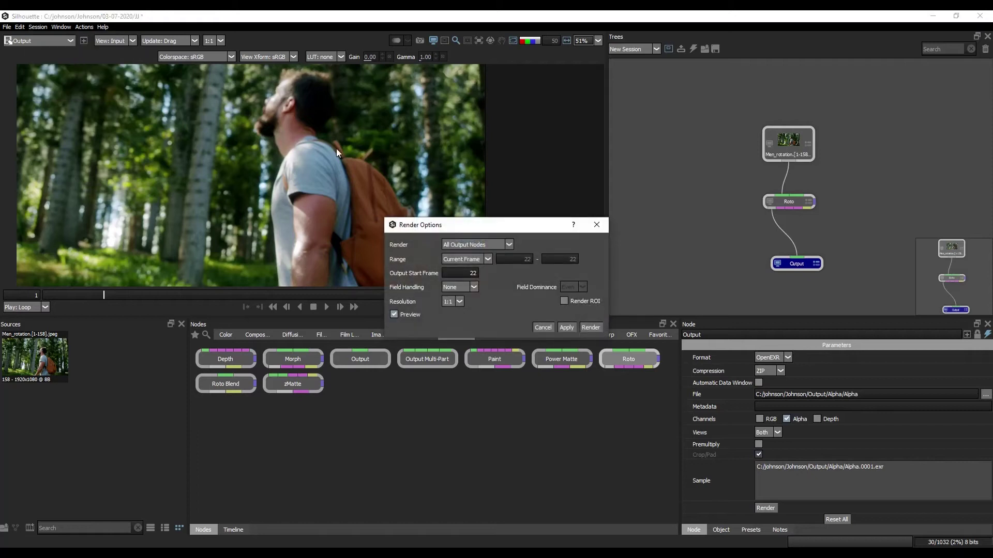
drag(443, 227, 399, 198)
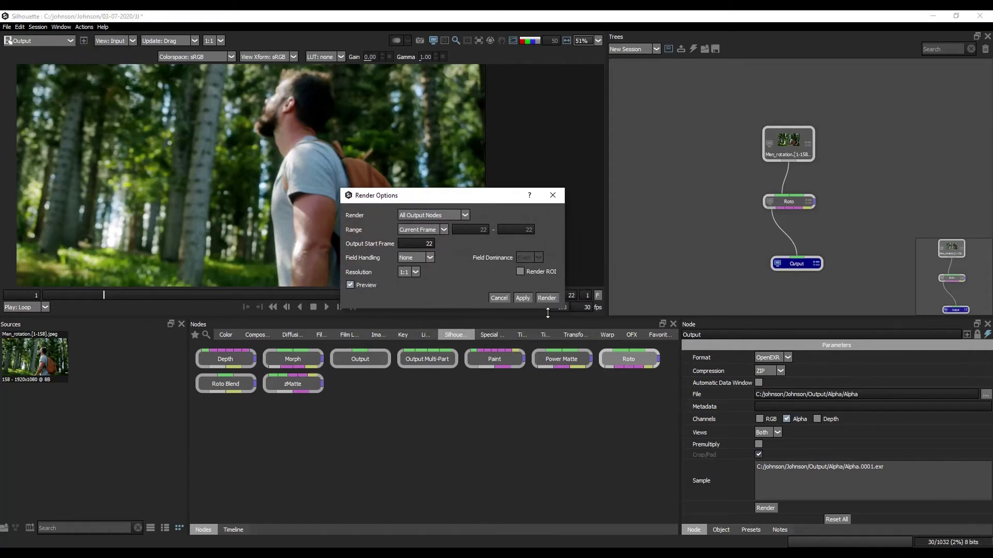
drag(561, 309, 585, 339)
click(424, 221)
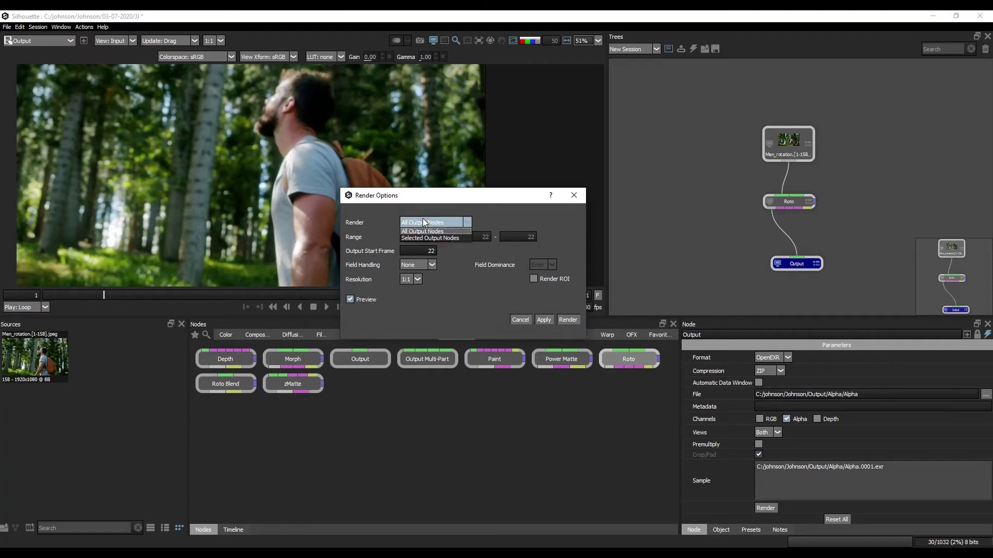
click(432, 222)
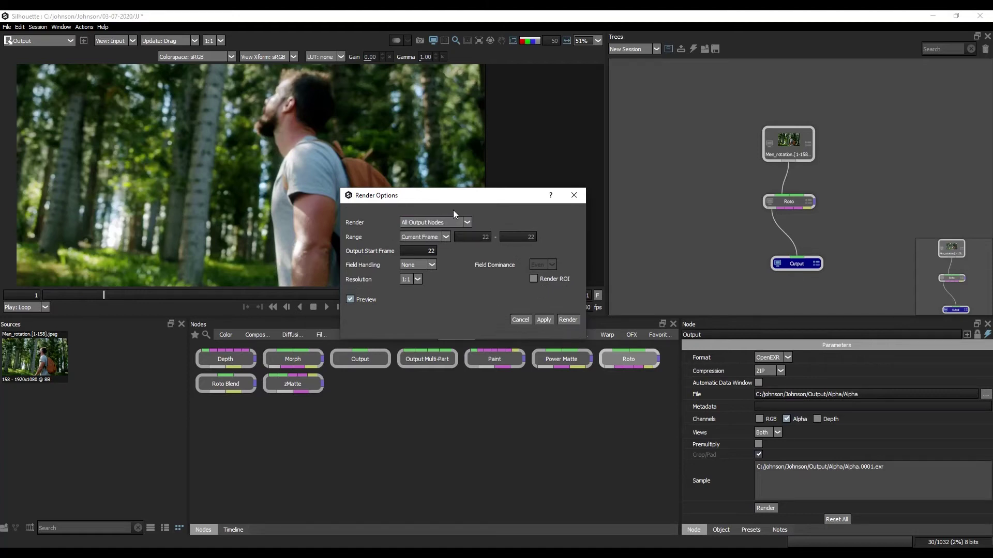
- Set the render range to the current frame 22 and render the alpha matte
click(434, 236)
click(413, 246)
click(430, 238)
click(430, 237)
drag(486, 203, 415, 176)
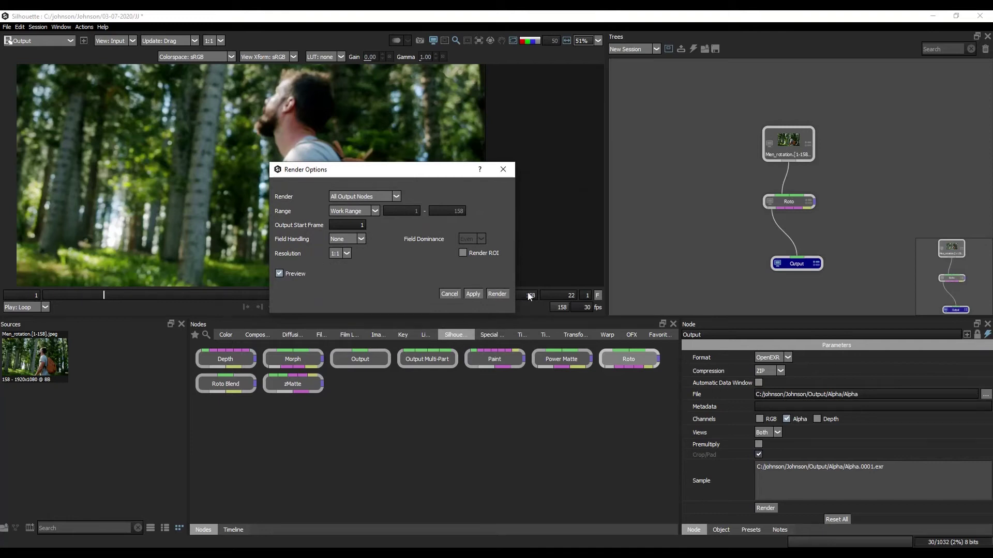
click(355, 212)
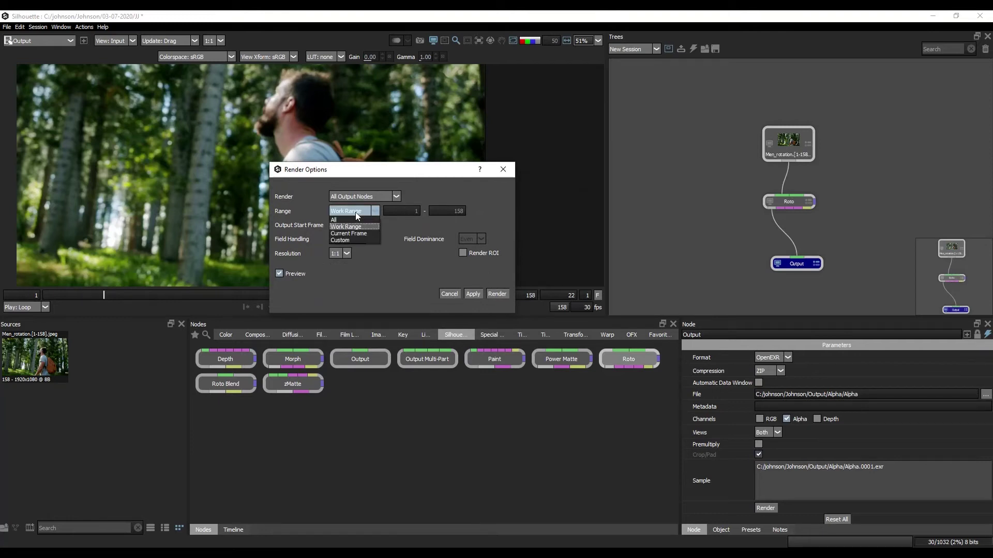
click(348, 234)
drag(441, 176, 359, 157)
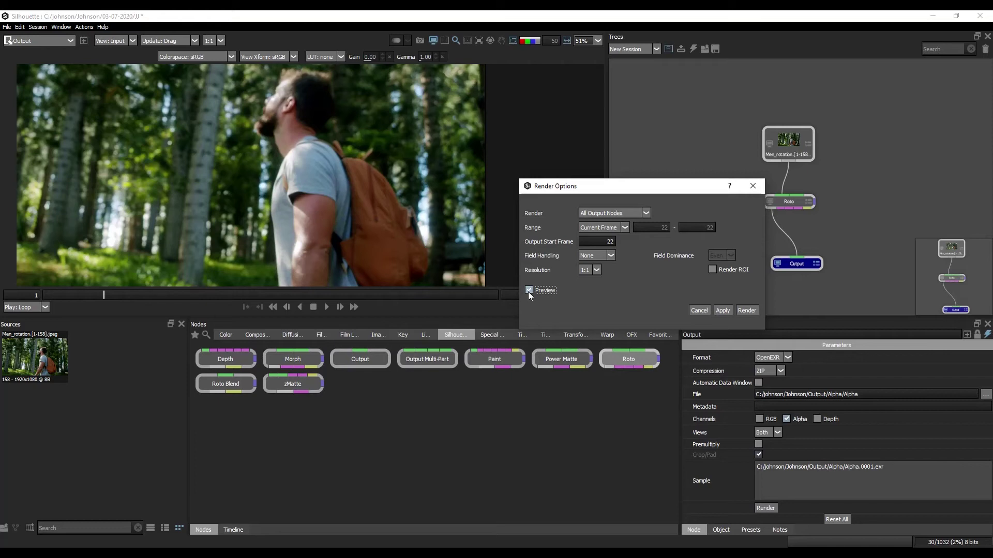
click(745, 311)
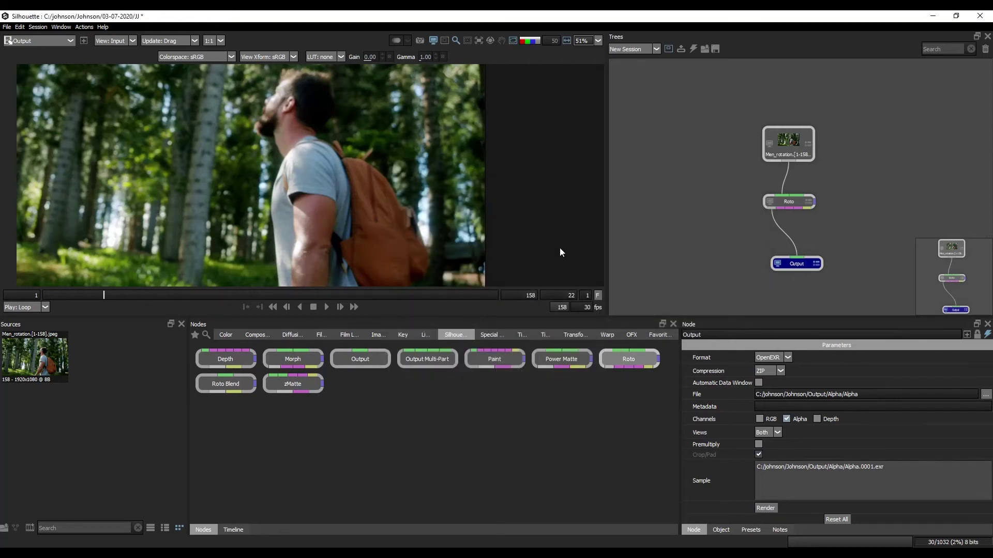
- Confirm the rendered EXR in the Output/Alpha folder, then minimise Explorer and Silhouette
click(289, 553)
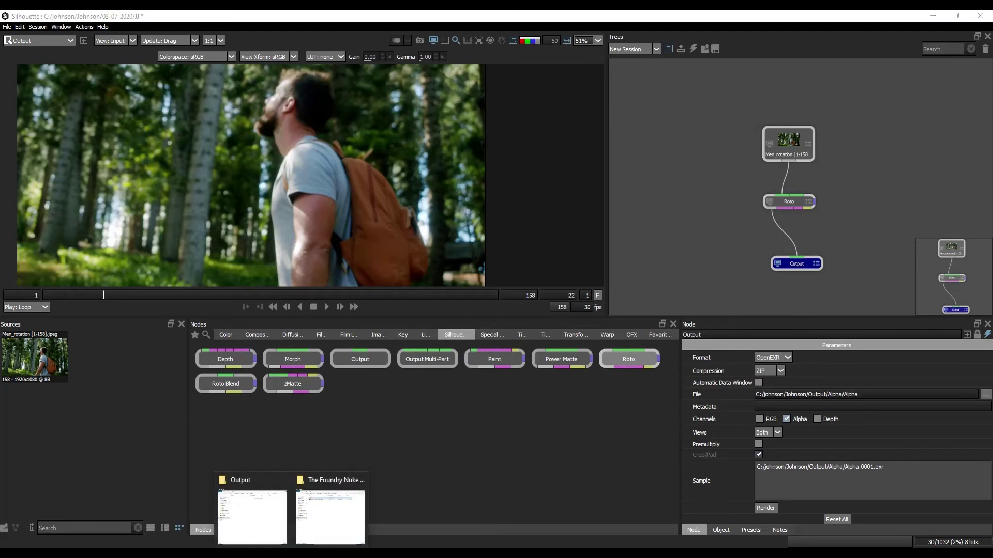
click(261, 518)
double_click(146, 203)
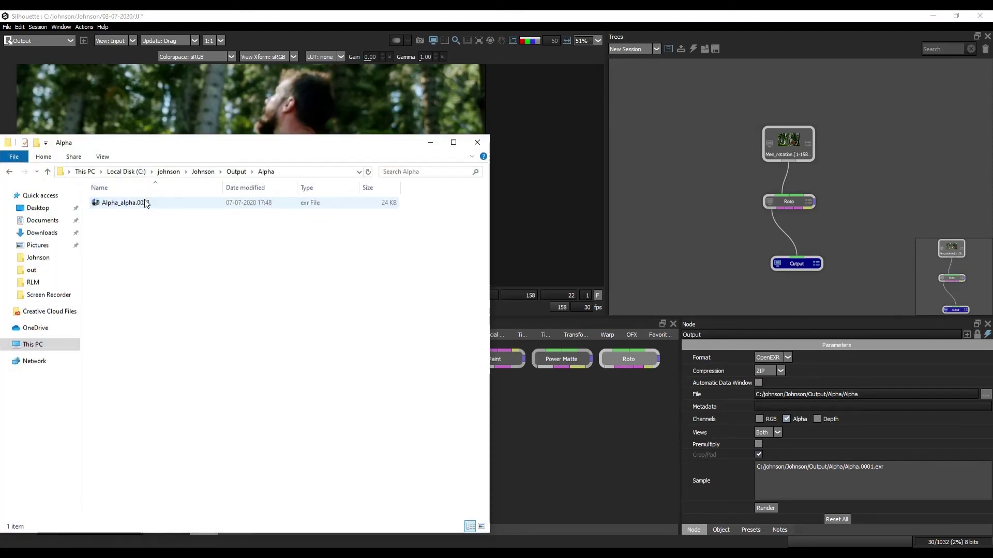
click(426, 143)
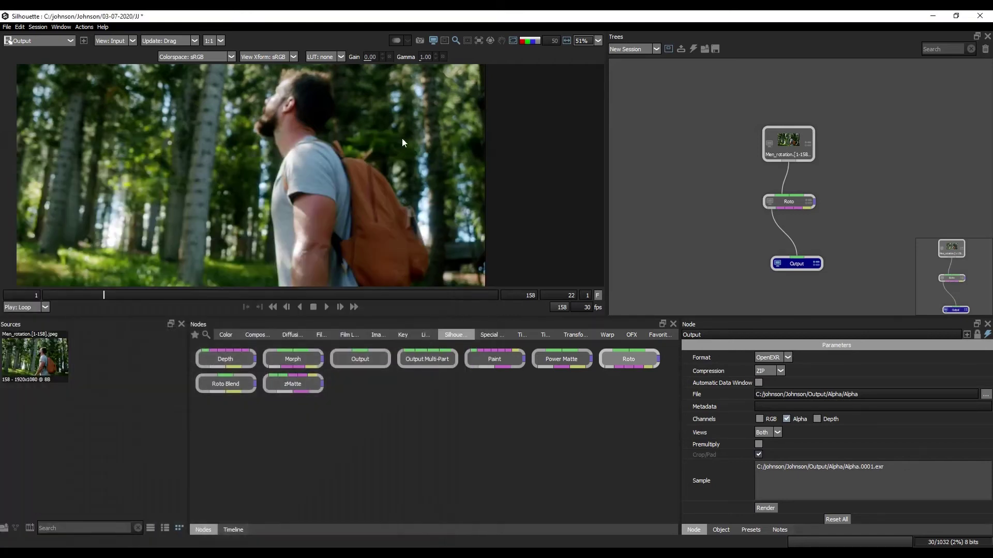
click(933, 15)
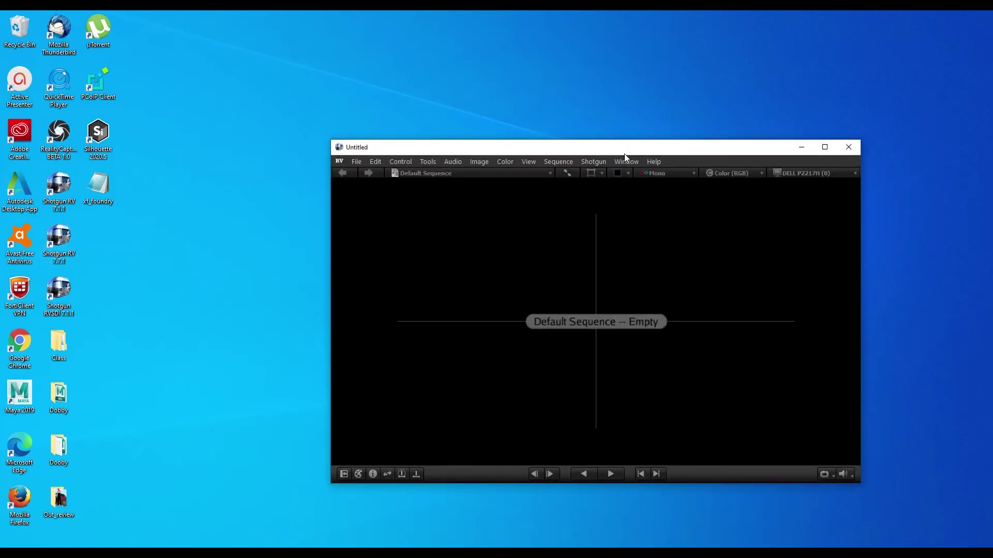
- Load Alpha_alpha.0022.exr into RV and check it in alpha and colour views
drag(624, 155, 681, 153)
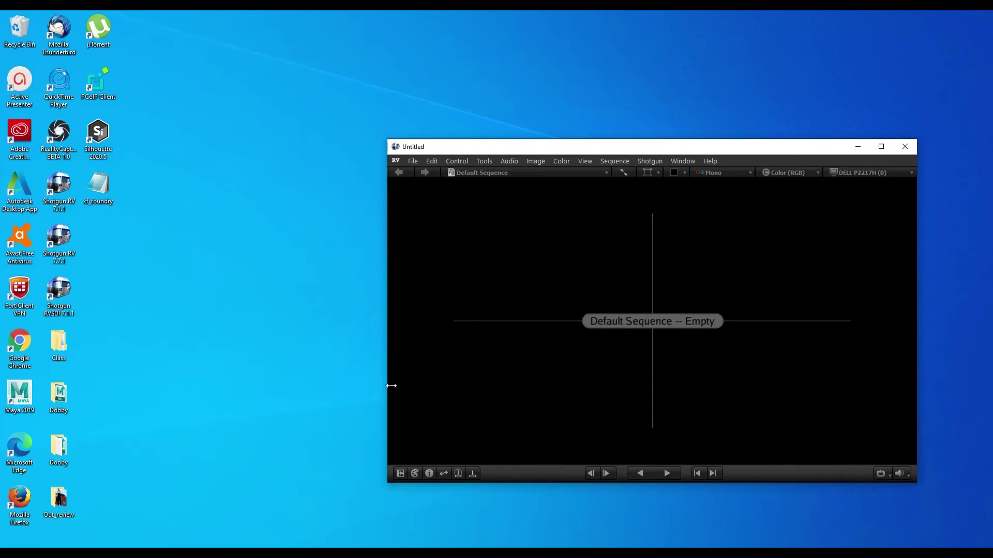
click(331, 550)
click(315, 514)
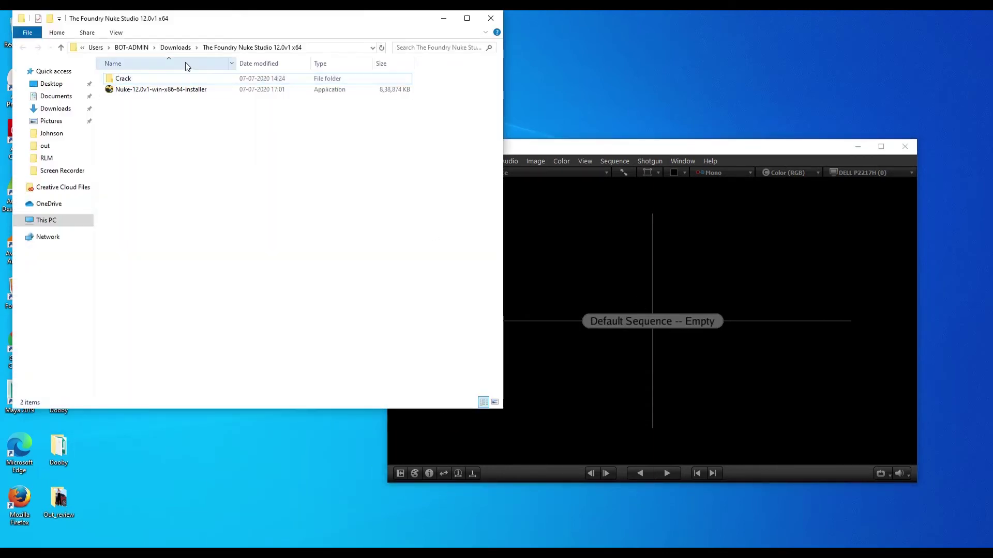
click(291, 551)
click(268, 516)
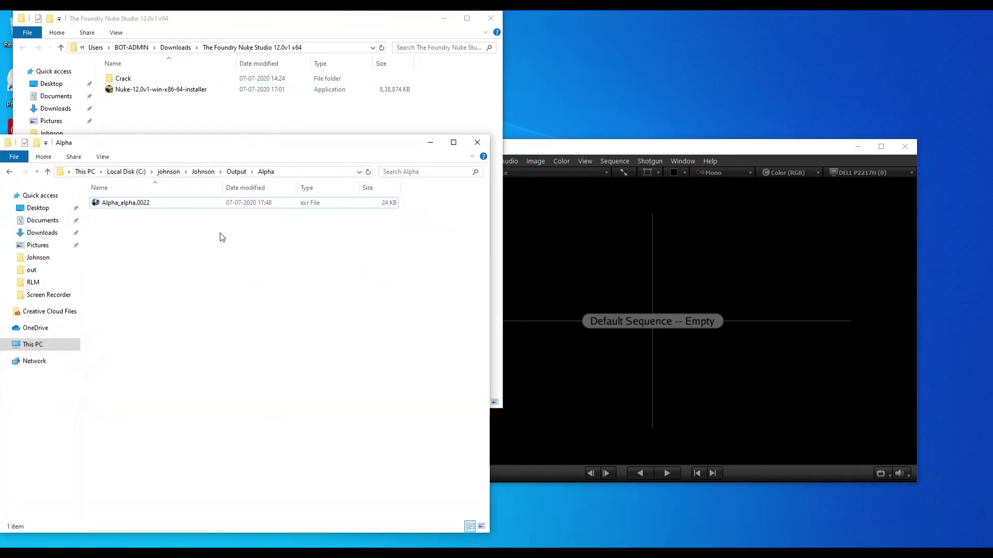
click(105, 206)
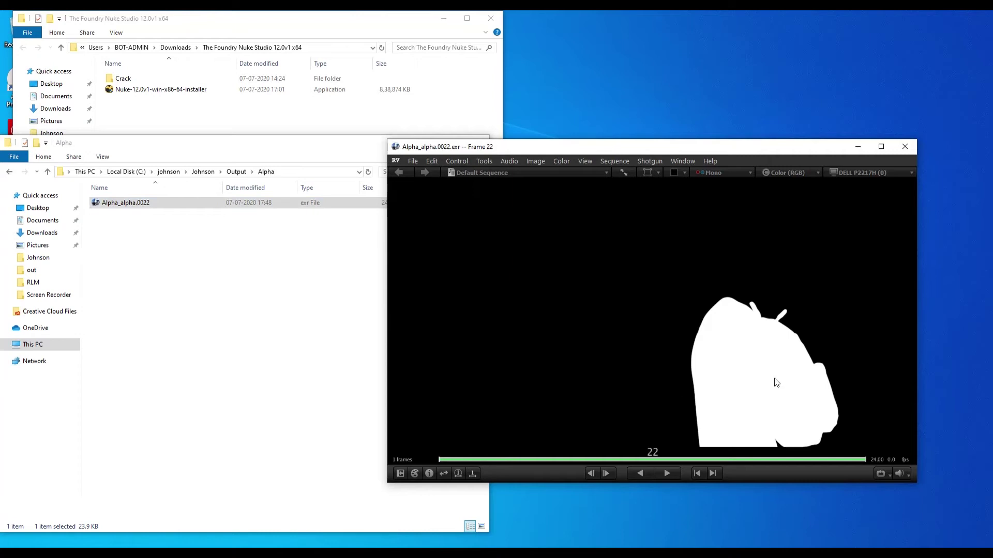
key(a)
key(c)
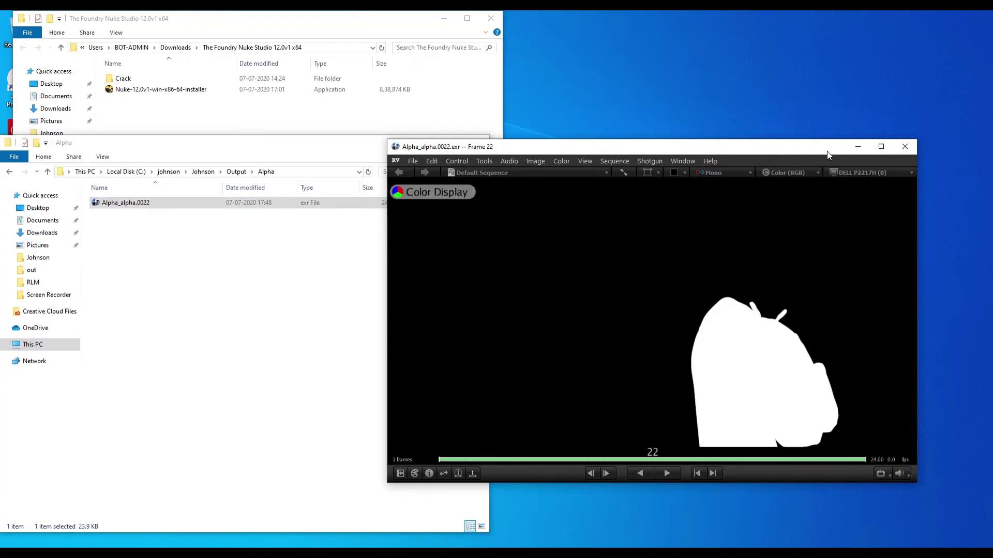
drag(826, 151, 799, 132)
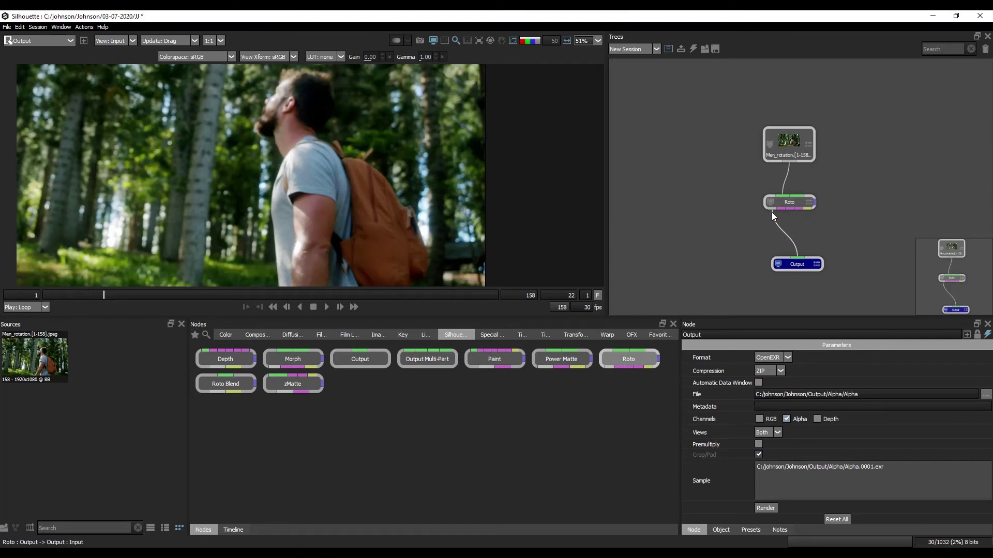
- Detach the Roto link, inspect the Men_rotation source clip, and select the Output node
drag(772, 214, 782, 209)
click(795, 148)
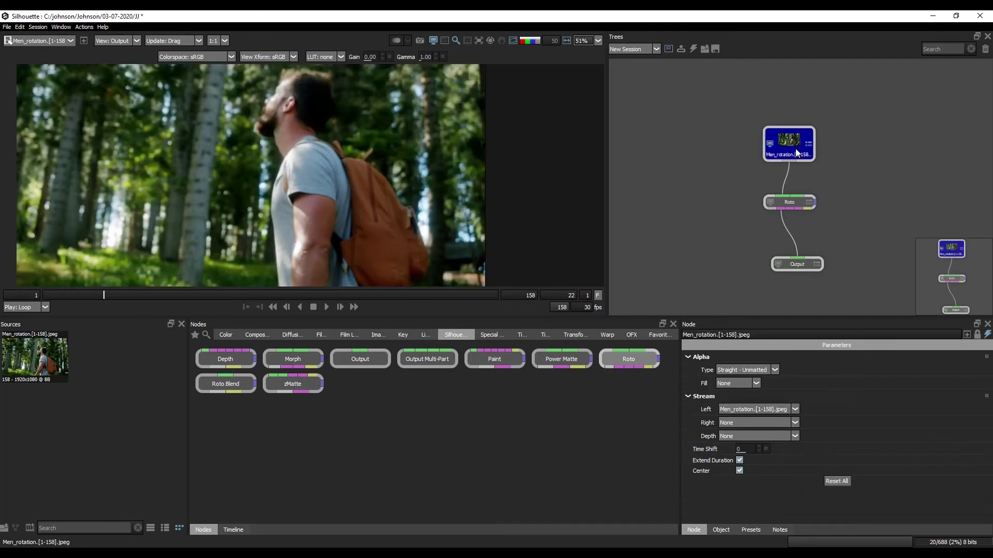
click(799, 264)
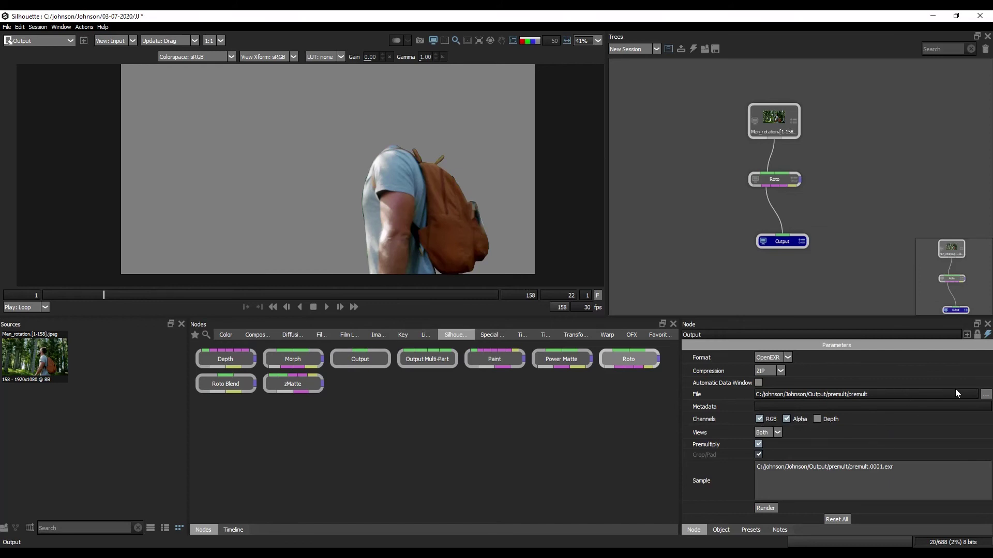
- Point the output file path to the Output/premult folder
click(985, 395)
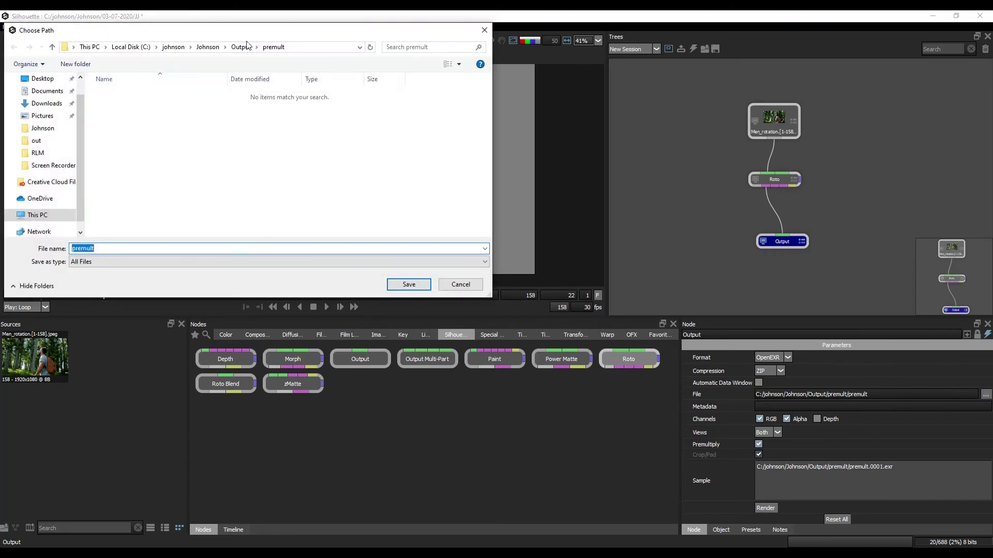
click(240, 47)
double_click(125, 104)
click(408, 284)
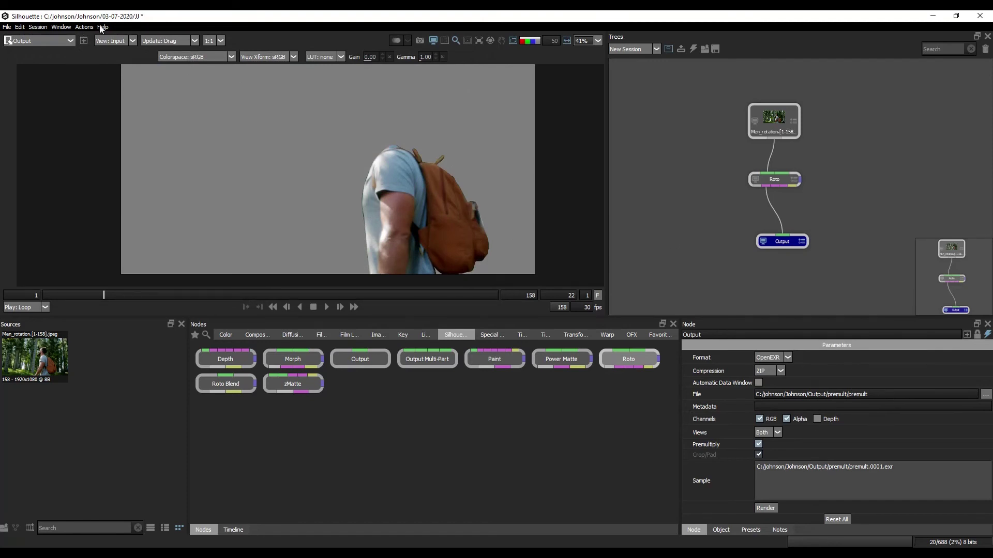
- Render the current frame 22 as the premultiplied EXR
key(ctrl+r)
drag(492, 224, 474, 190)
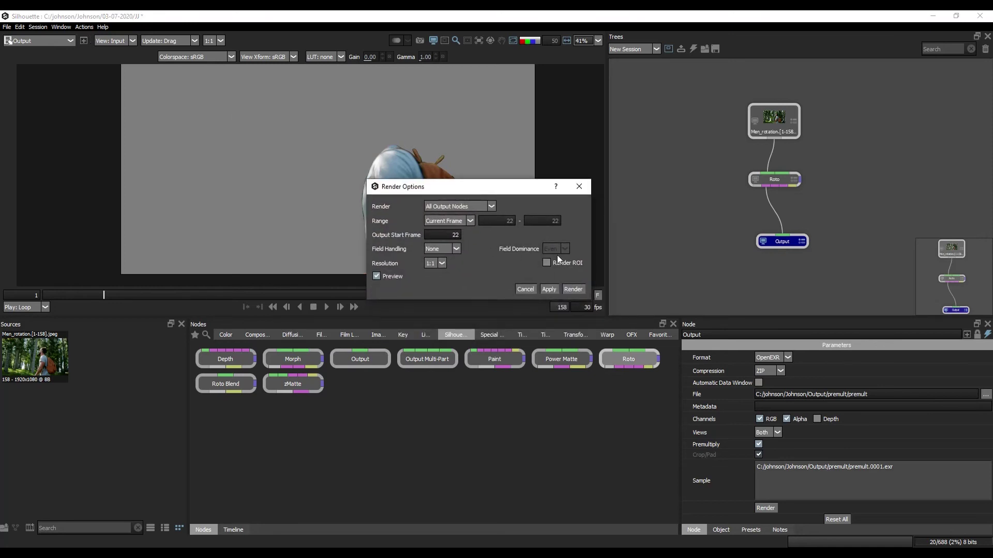
click(573, 289)
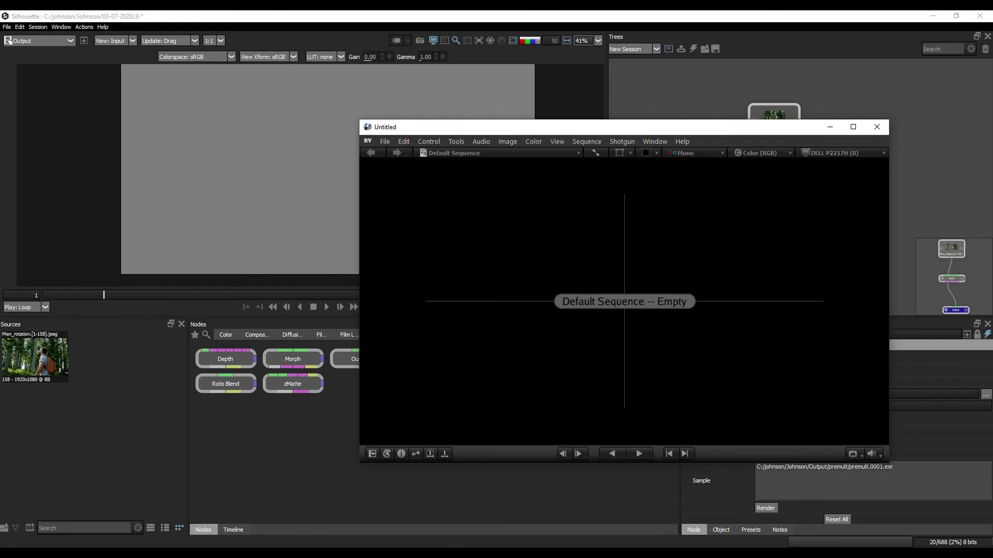
- Load premult.0022.exr from the Output/premult folder into RV
mouse_move(290, 548)
mouse_move(320, 509)
click(253, 517)
click(236, 172)
double_click(138, 214)
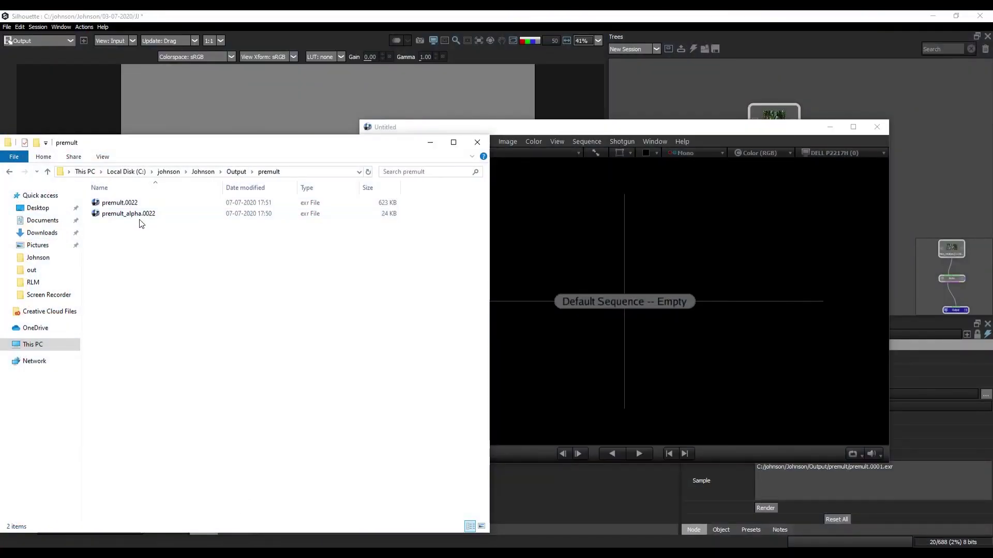
drag(128, 203, 669, 224)
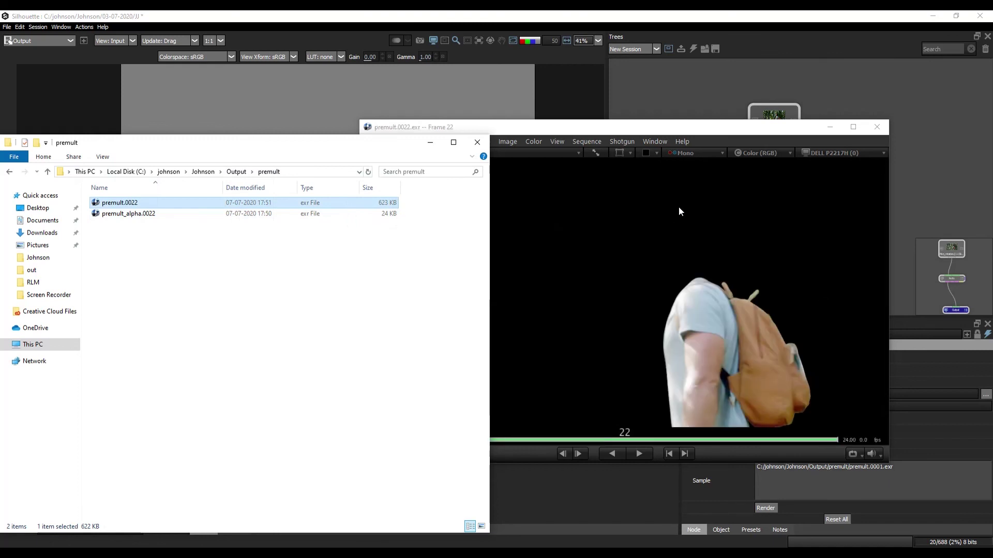
click(658, 283)
- Compare the cutout's alpha and colour views several times, then minimise RV
key(a)
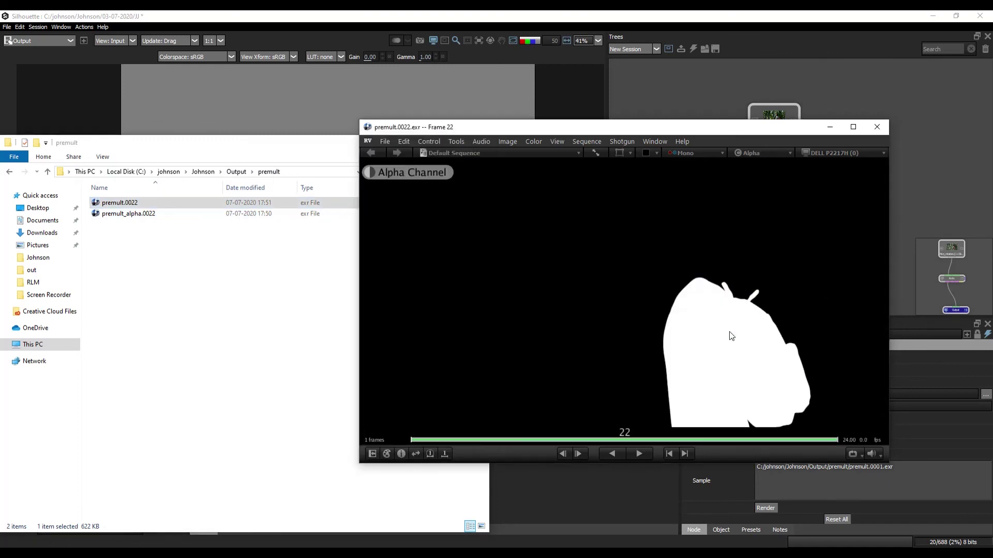
key(c)
key(a)
key(c)
key(a)
key(c)
key(a)
key(c)
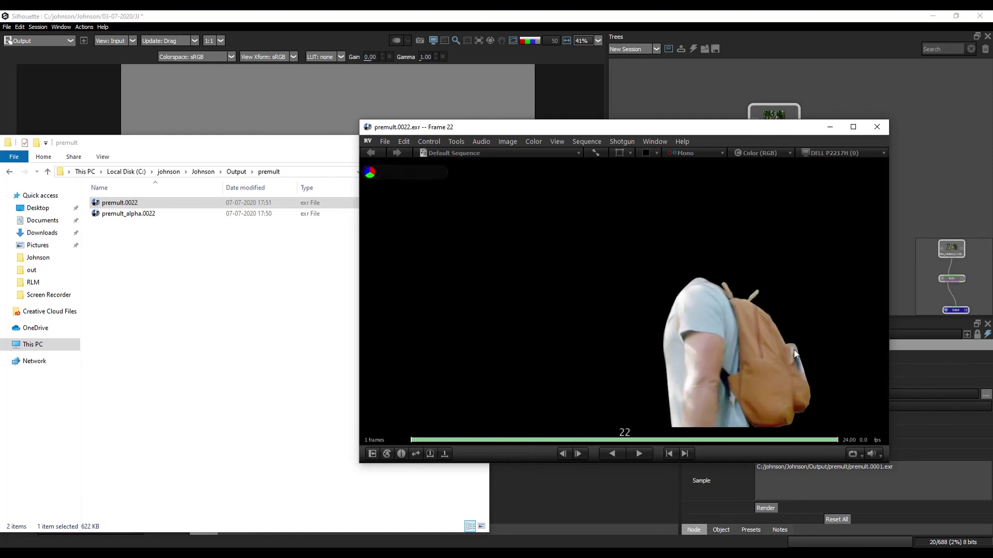
click(828, 127)
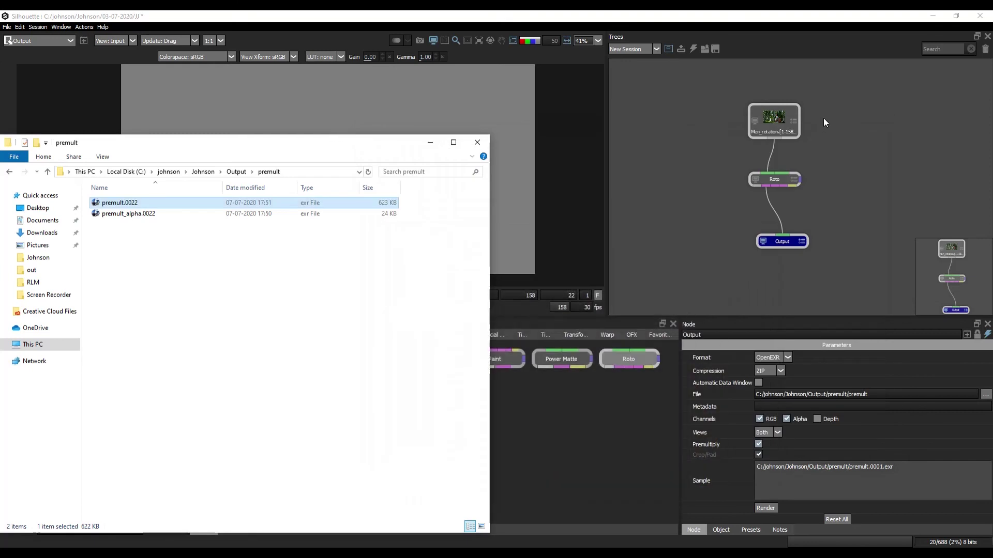
drag(377, 150, 415, 143)
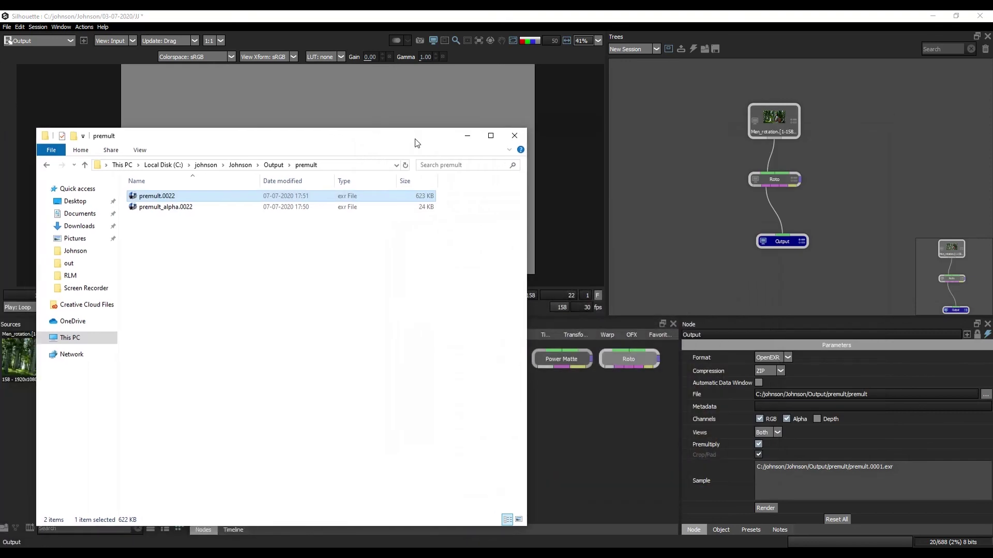